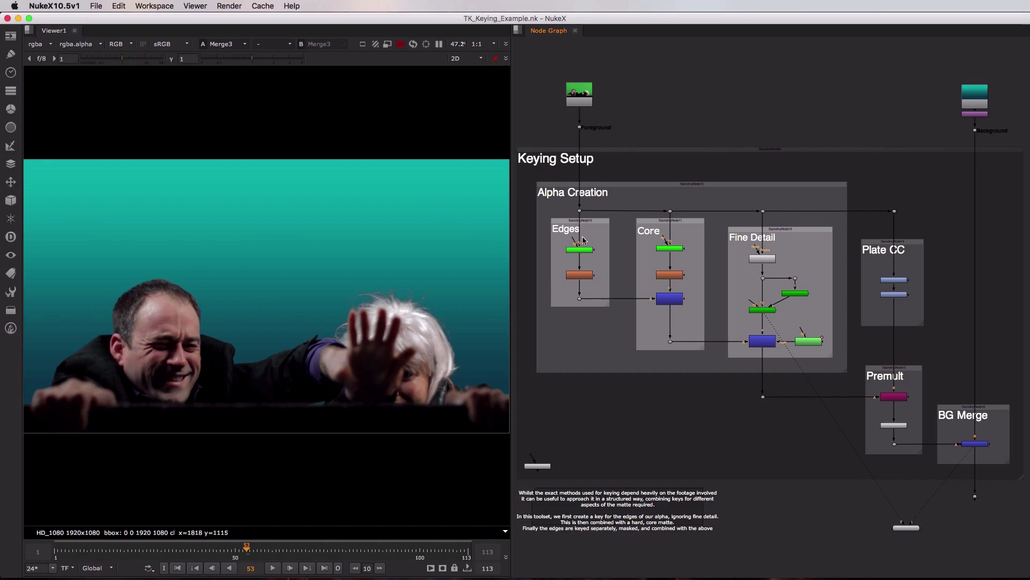
- Survey the graph by selecting the Foreground read, the Edges, Core and Fine Detail groups, and BG Merge
{"action": "left_click_drag", "start_coordinate": [560, 239], "coordinate": [599, 290]}
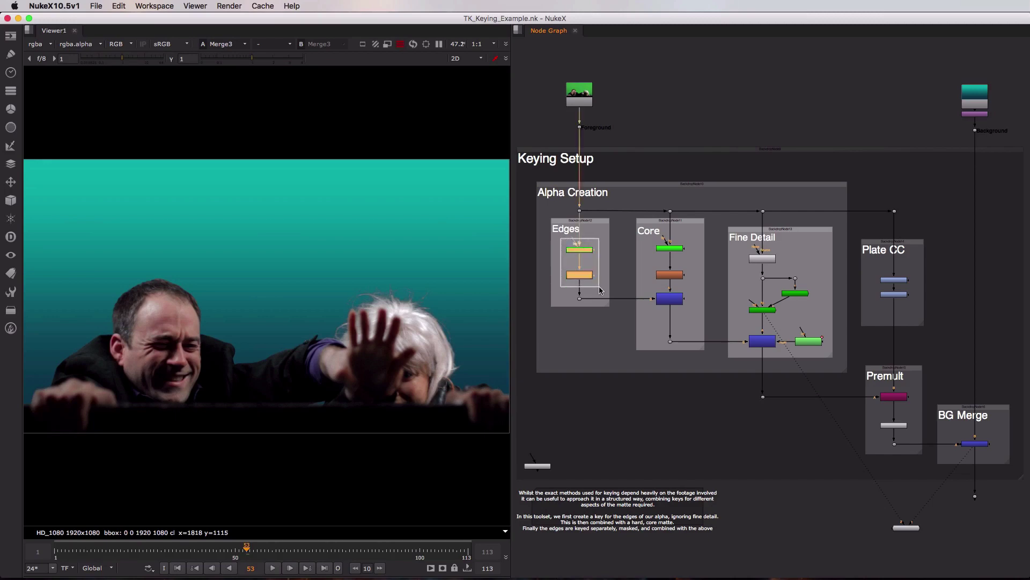
{"action": "left_click_drag", "start_coordinate": [599, 285], "coordinate": [599, 289]}
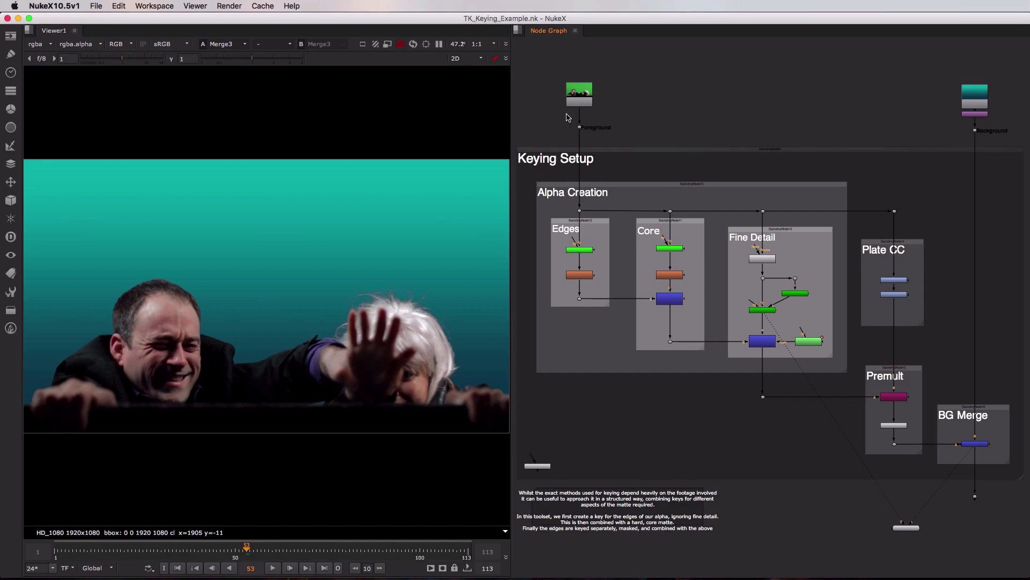
{"action": "left_click_drag", "start_coordinate": [534, 67], "coordinate": [1013, 140]}
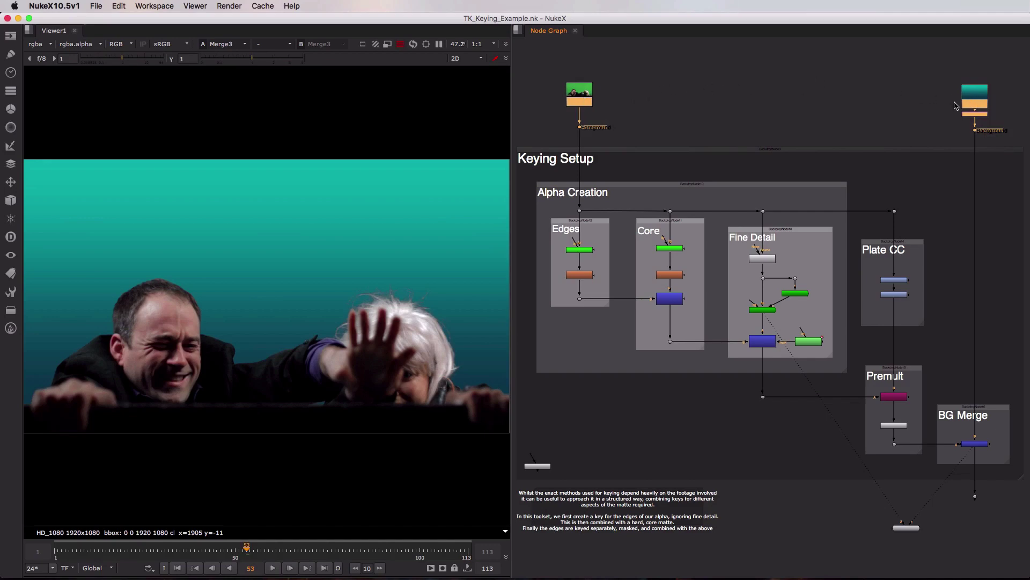
{"action": "left_click", "coordinate": [612, 187]}
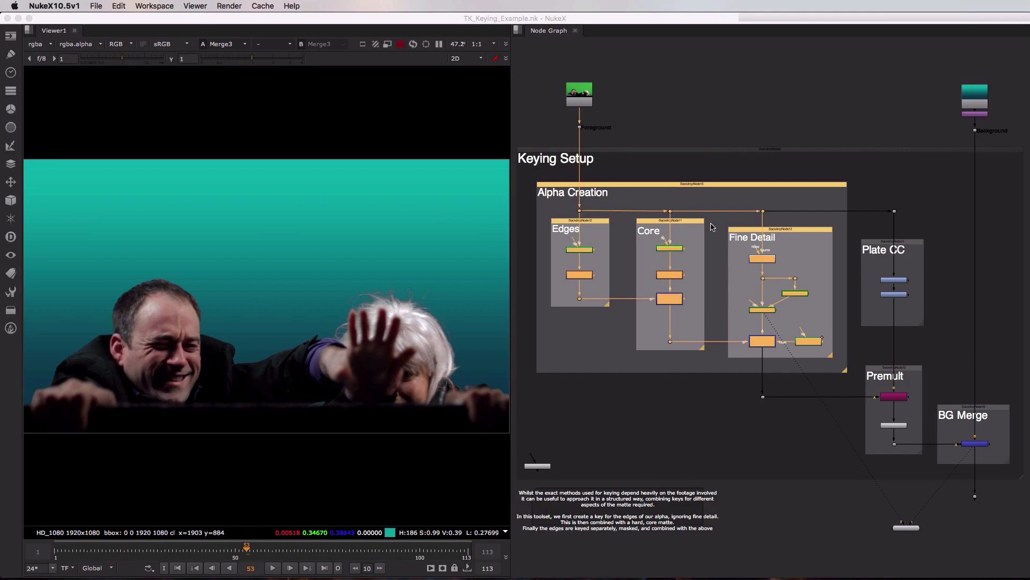
{"action": "left_click", "coordinate": [601, 225]}
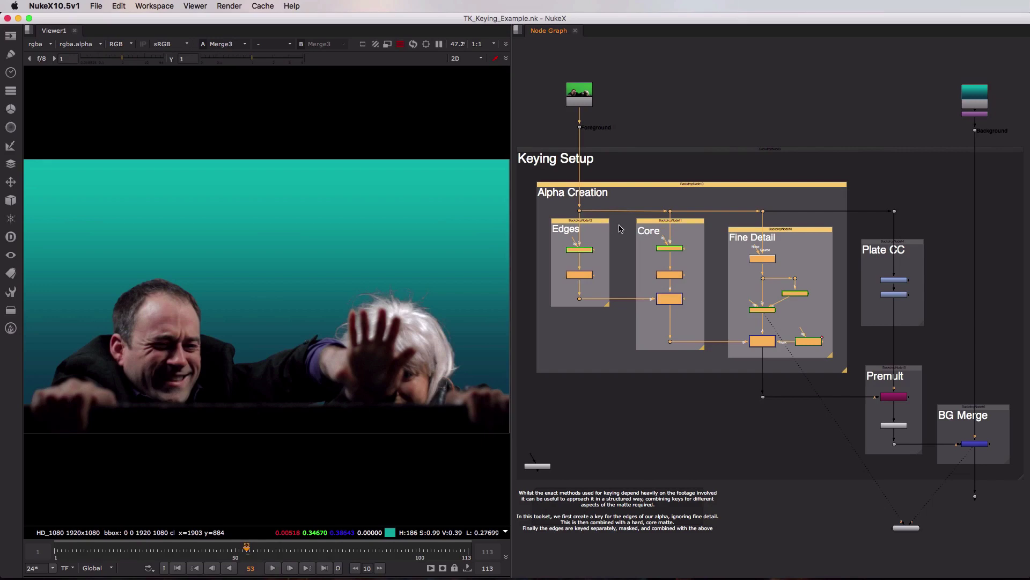
{"action": "left_click", "coordinate": [602, 224]}
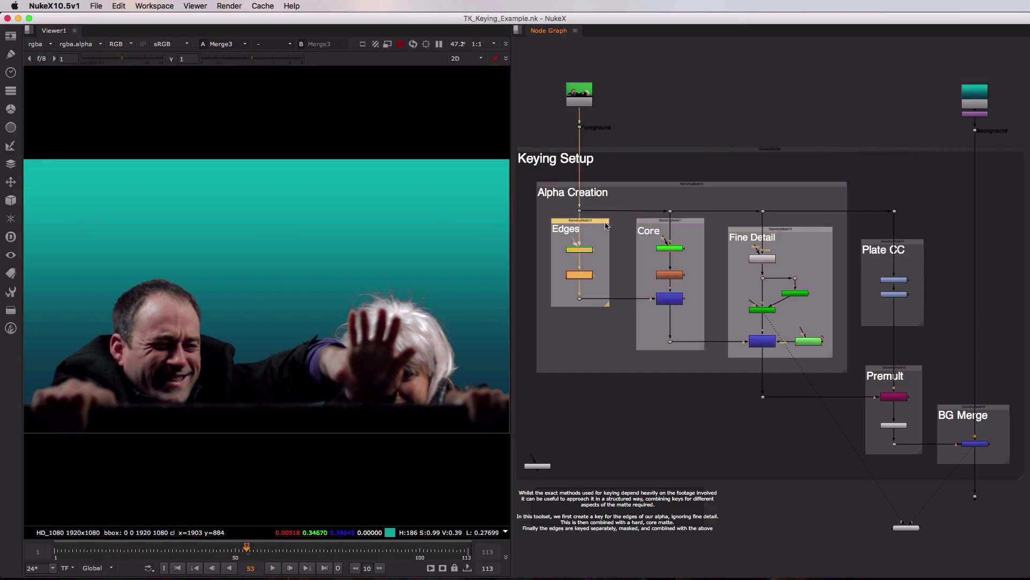
{"action": "left_click", "coordinate": [647, 225]}
{"action": "left_click", "coordinate": [745, 232]}
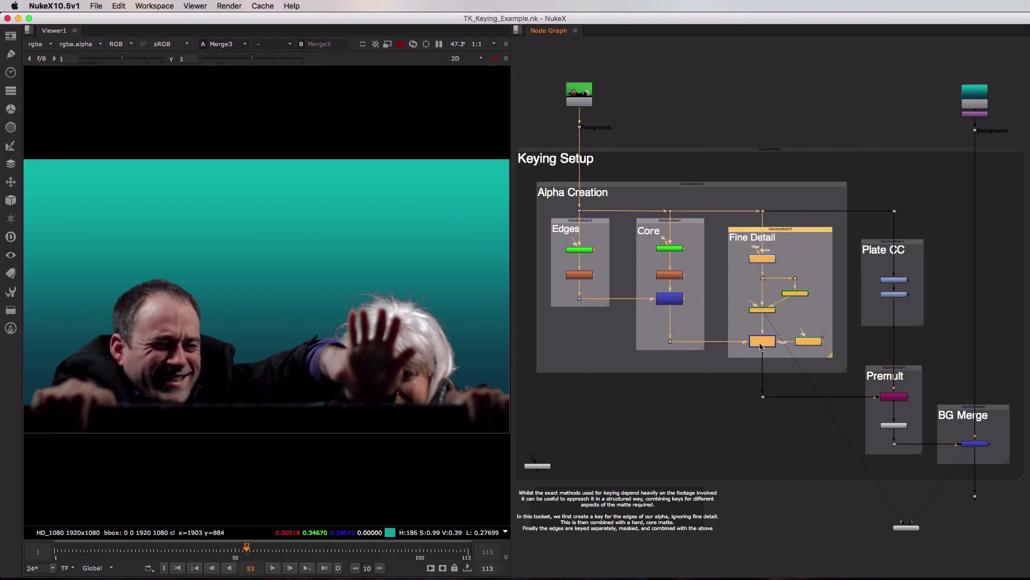
{"action": "left_click", "coordinate": [974, 445]}
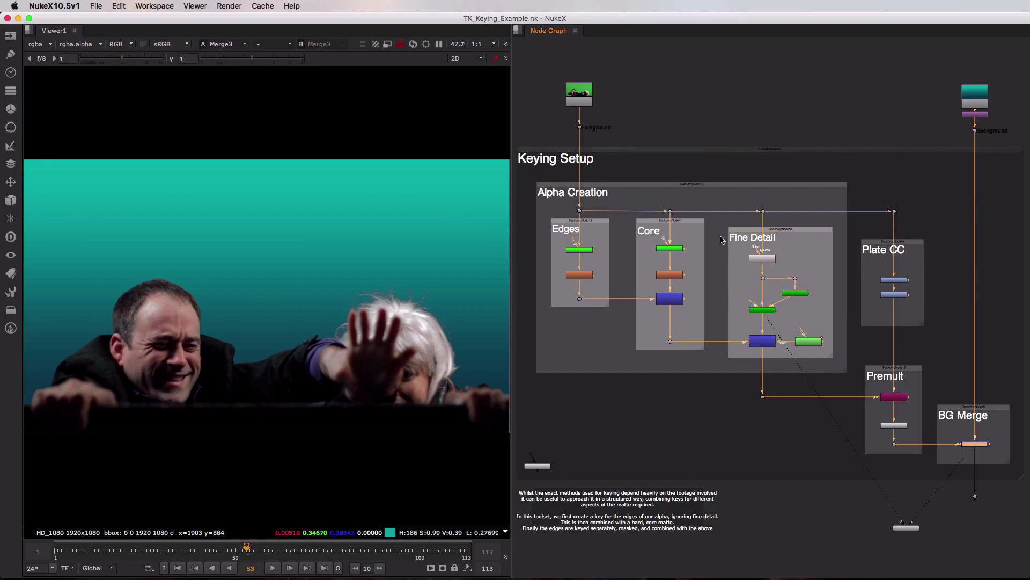
{"action": "left_click", "coordinate": [692, 185]}
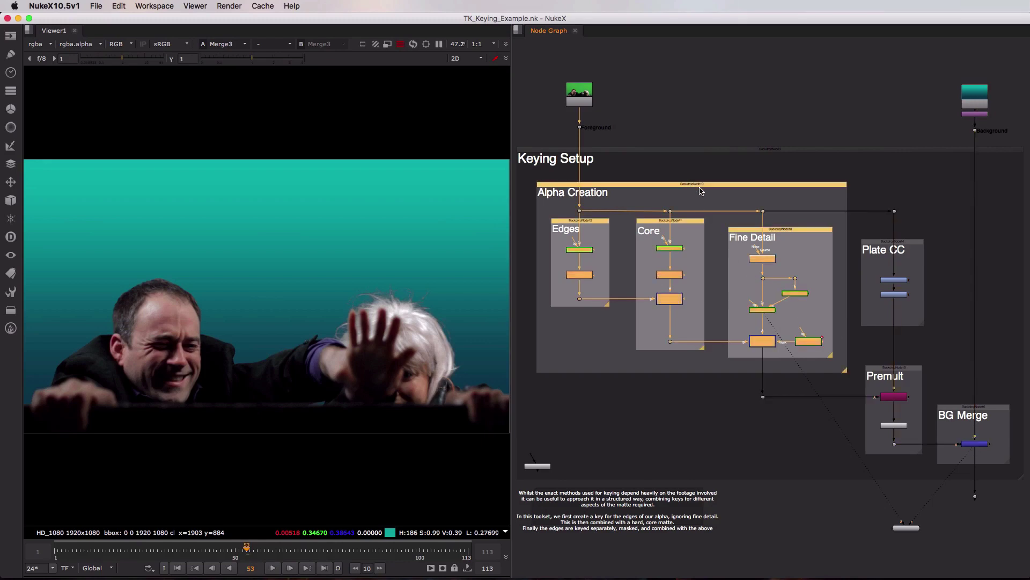
- Frame the Alpha Creation group and show Primatte1's alpha channel in the viewer
{"action": "key", "text": "f"}
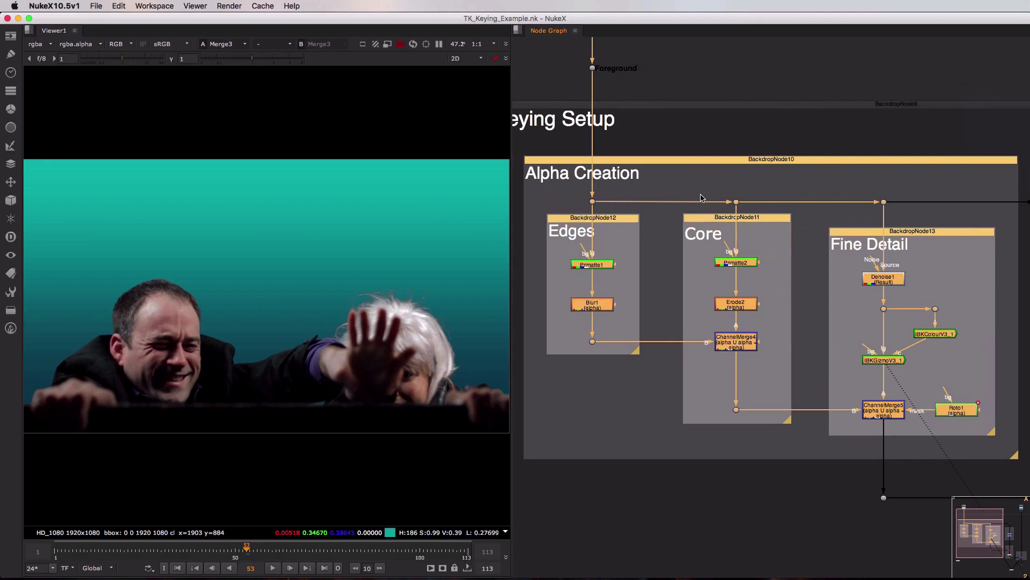
{"action": "left_click", "coordinate": [700, 198]}
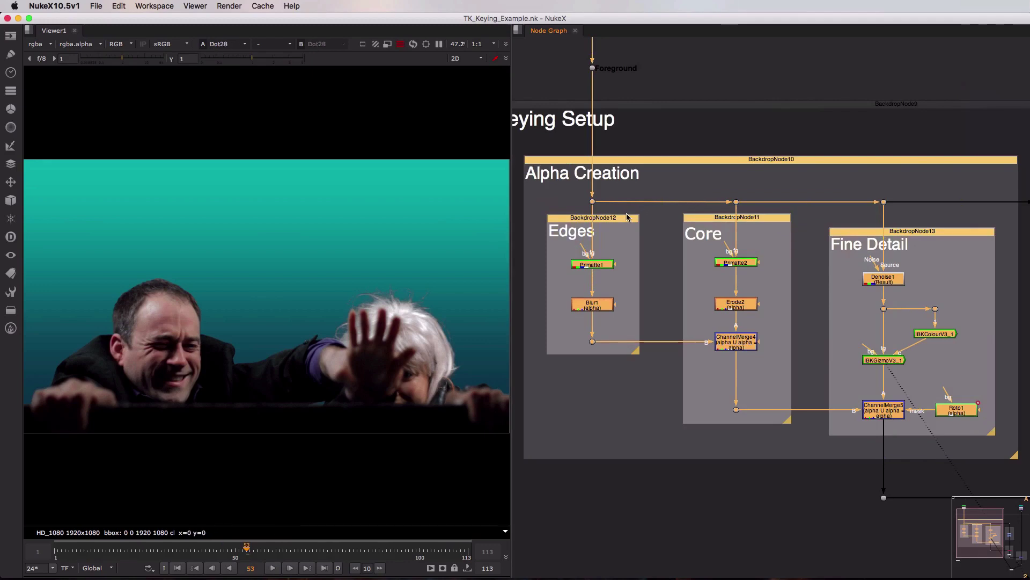
{"action": "left_click", "coordinate": [671, 220]}
{"action": "left_click", "coordinate": [633, 220]}
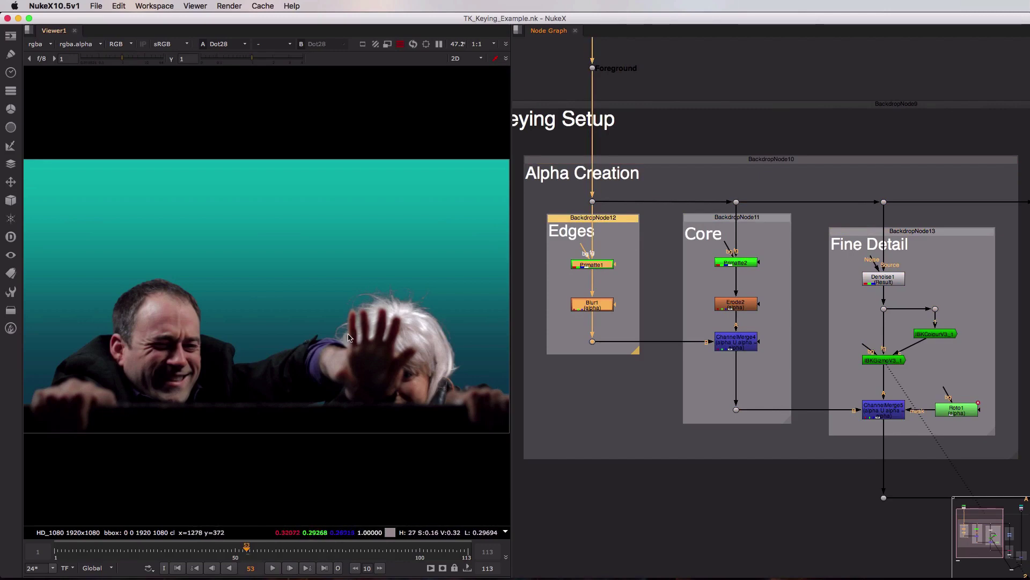
{"action": "left_click", "coordinate": [582, 266]}
{"action": "key", "text": "1"}
{"action": "key", "text": "a"}
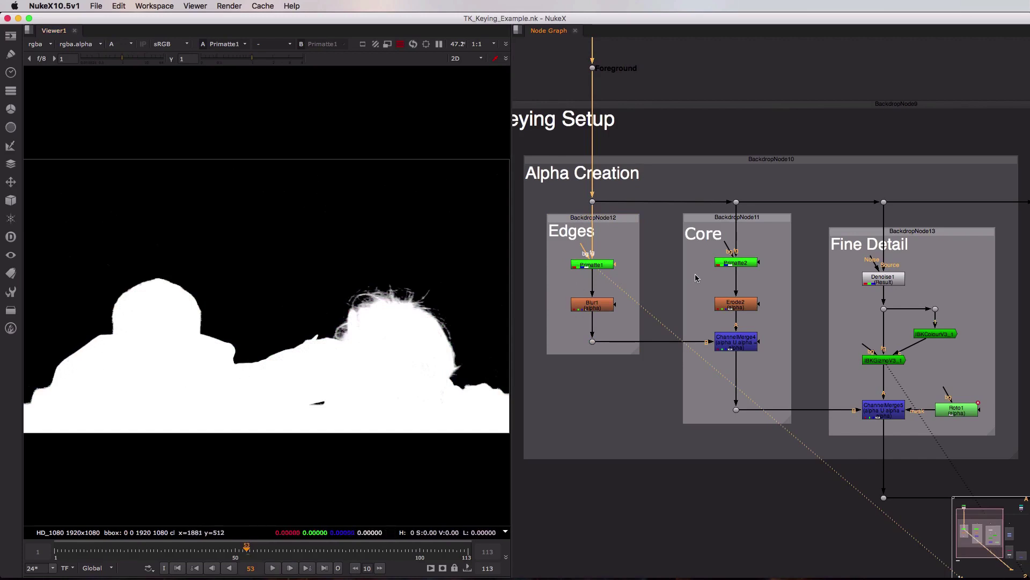
- View the Primatte2 matte, then the smooth eroded core matte from Erode2
{"action": "left_click", "coordinate": [734, 264]}
{"action": "key", "text": "1"}
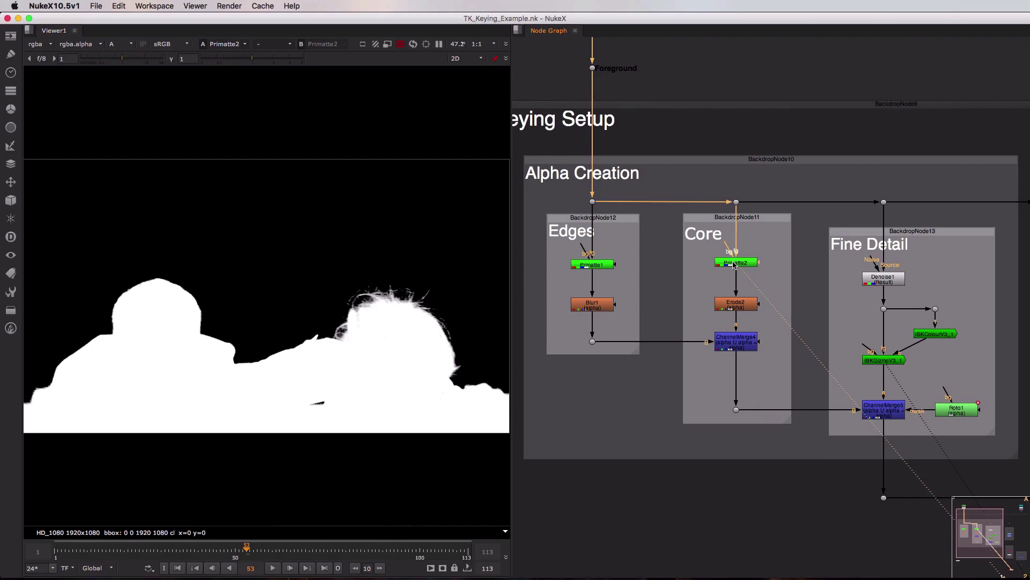
{"action": "left_click", "coordinate": [739, 304]}
{"action": "key", "text": "1"}
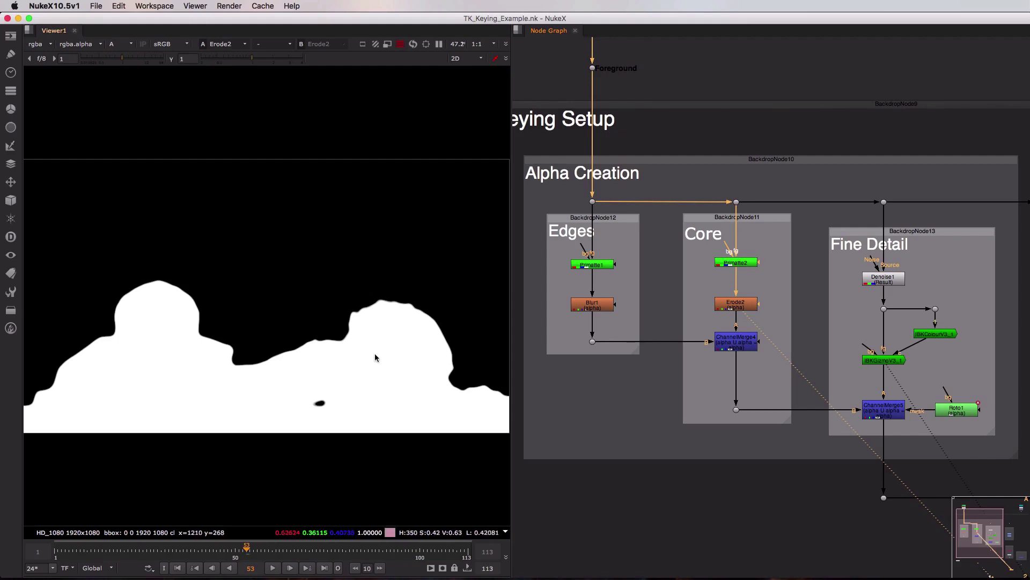
- Inspect the ChannelMerge4 union settings, then close its panel
{"action": "left_click", "coordinate": [573, 219]}
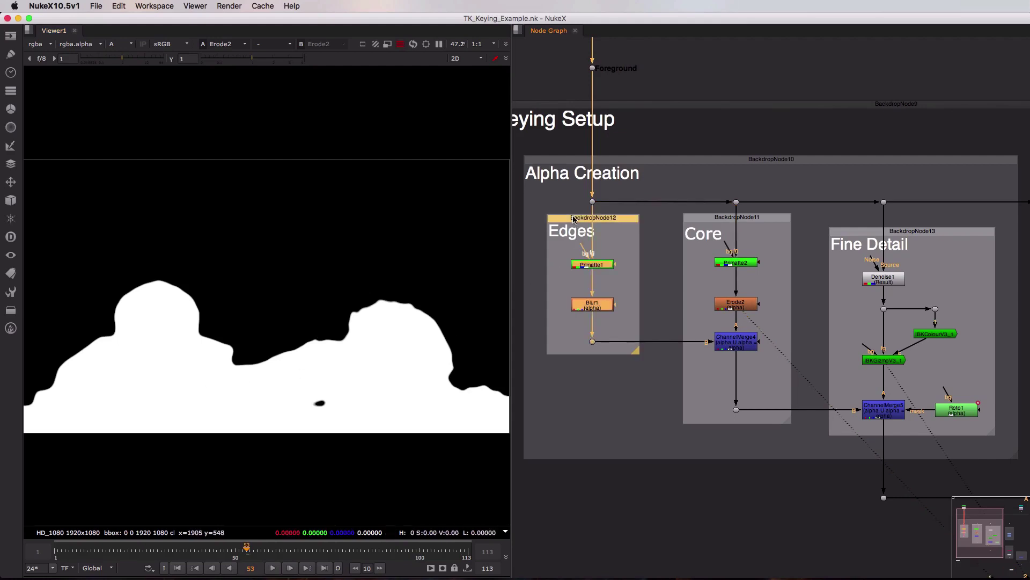
{"action": "left_click", "coordinate": [703, 217]}
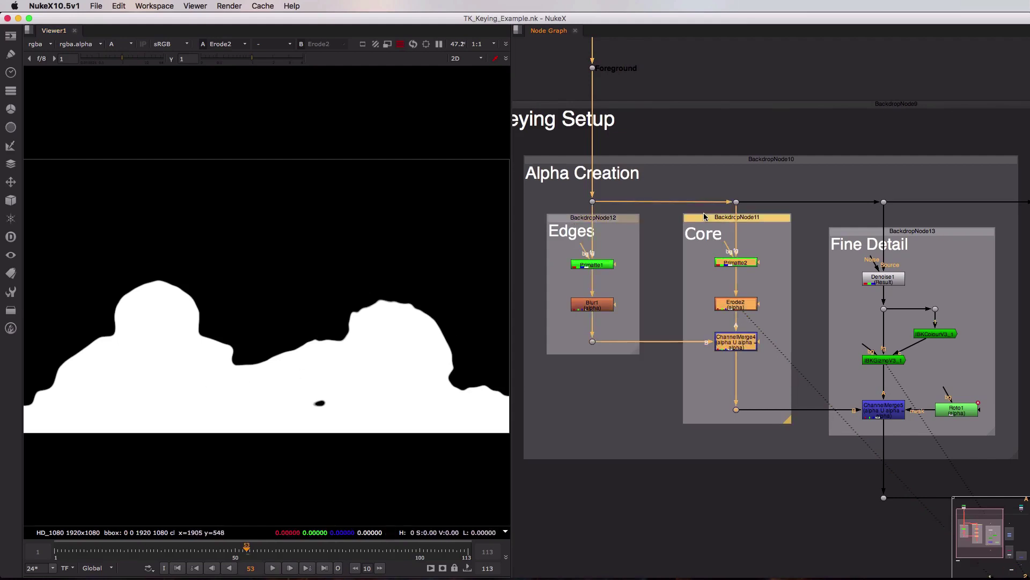
{"action": "left_click", "coordinate": [723, 328]}
{"action": "left_click", "coordinate": [740, 346]}
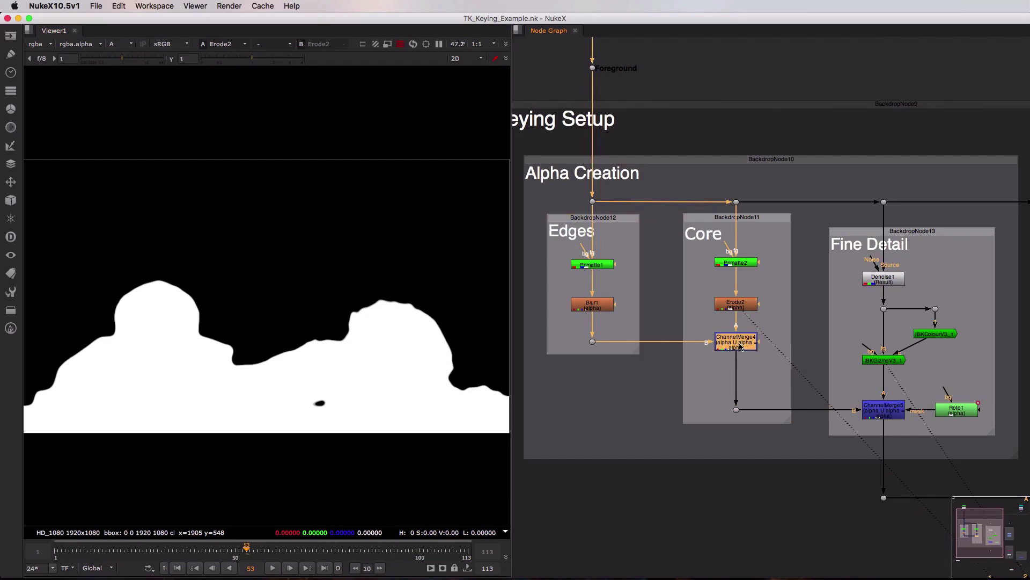
{"action": "double_click", "coordinate": [738, 346]}
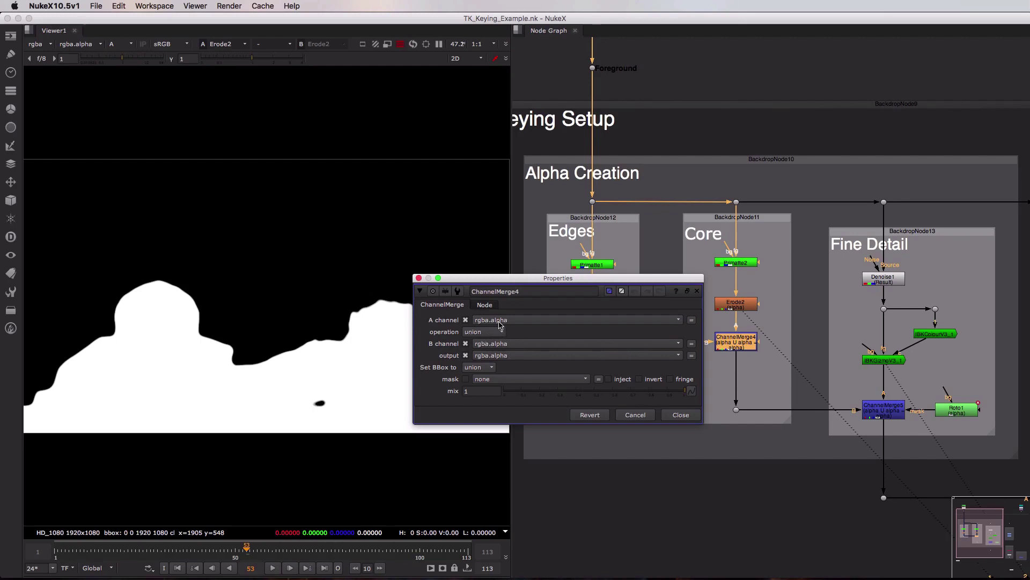
{"action": "left_click", "coordinate": [419, 278]}
- Compare the Blur1 edge matte, Erode2 core matte and combined ChannelMerge4 matte
{"action": "left_click", "coordinate": [583, 310]}
{"action": "key", "text": "1"}
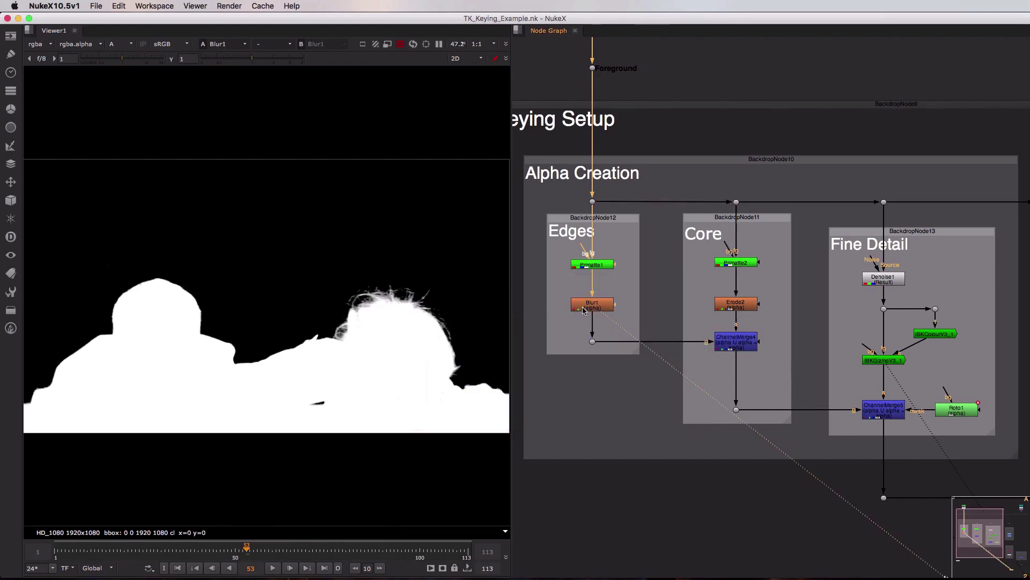
{"action": "left_click", "coordinate": [752, 345]}
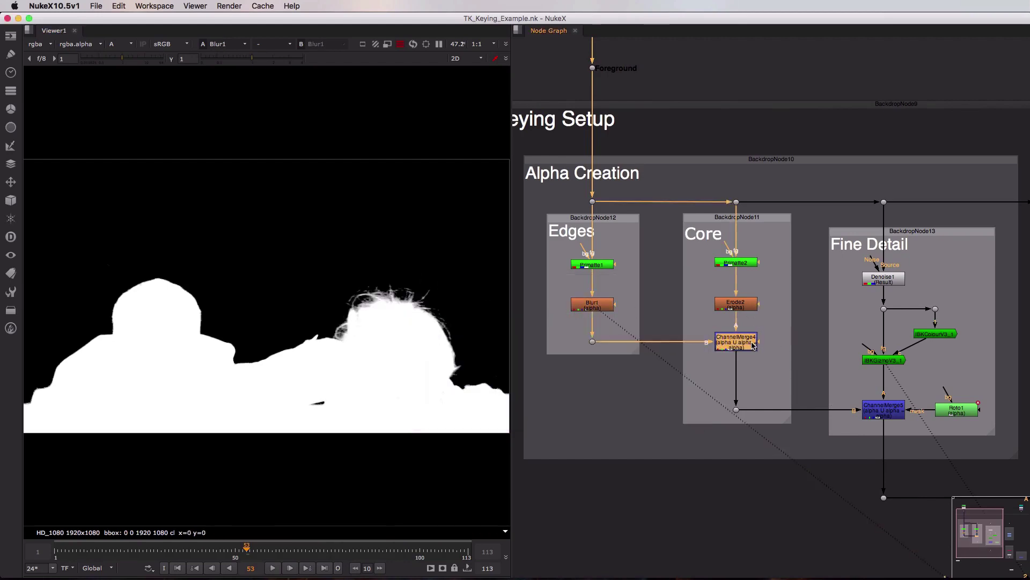
{"action": "left_click", "coordinate": [741, 313]}
{"action": "key", "text": "1"}
{"action": "left_click", "coordinate": [739, 342]}
{"action": "key", "text": "1"}
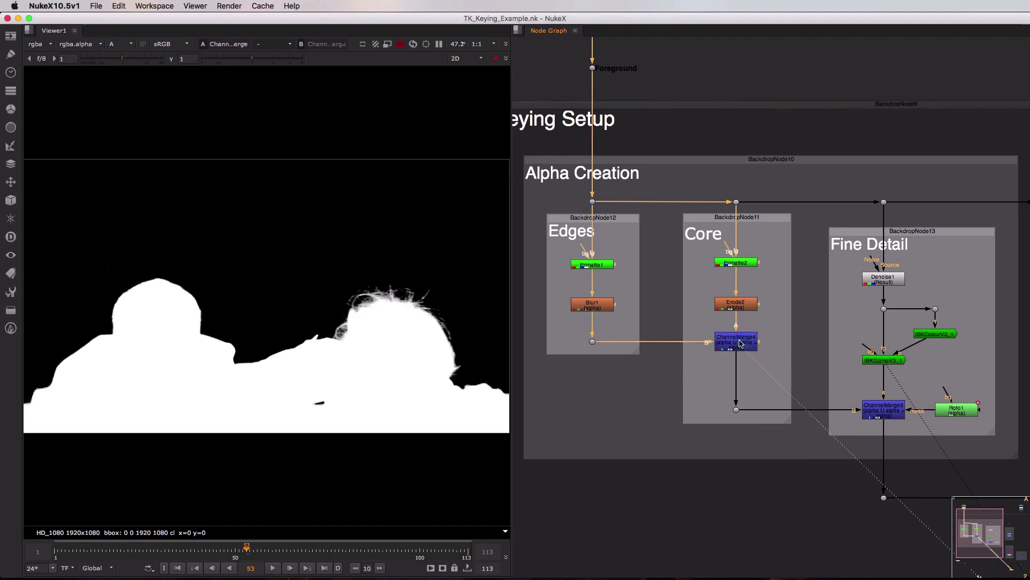
{"action": "left_click", "coordinate": [856, 235]}
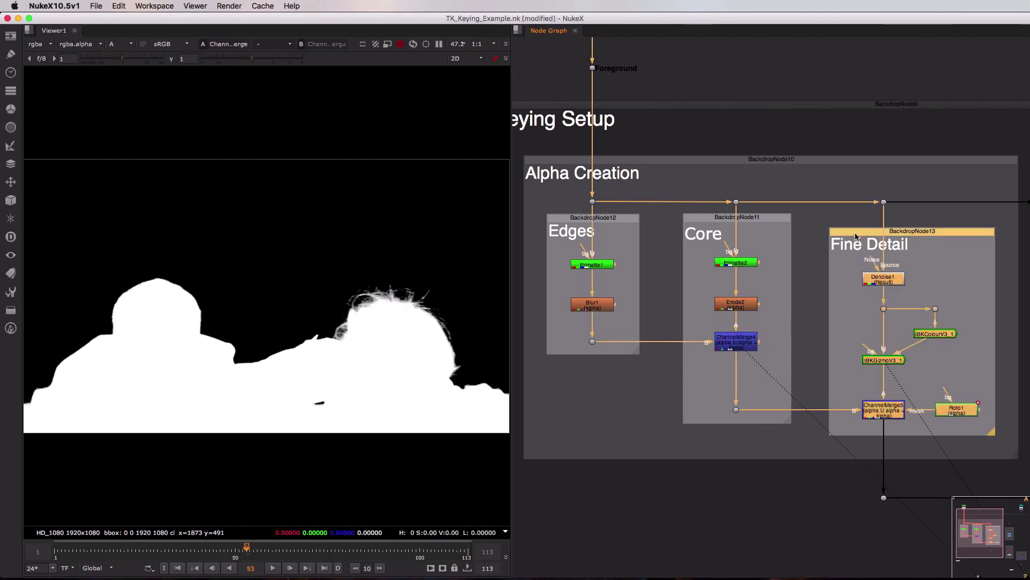
- View Denoise1 in colour, then the IBK keyer's alpha, and select ChannelMerge5
{"action": "left_click", "coordinate": [879, 278]}
{"action": "key", "text": "1"}
{"action": "key", "text": "a"}
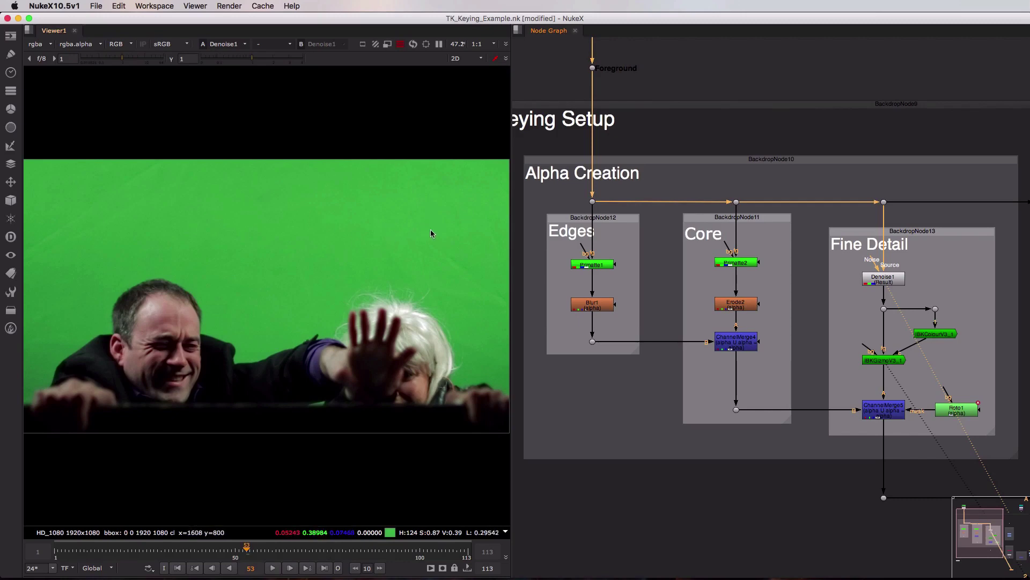
{"action": "left_click_drag", "start_coordinate": [838, 299], "coordinate": [965, 376]}
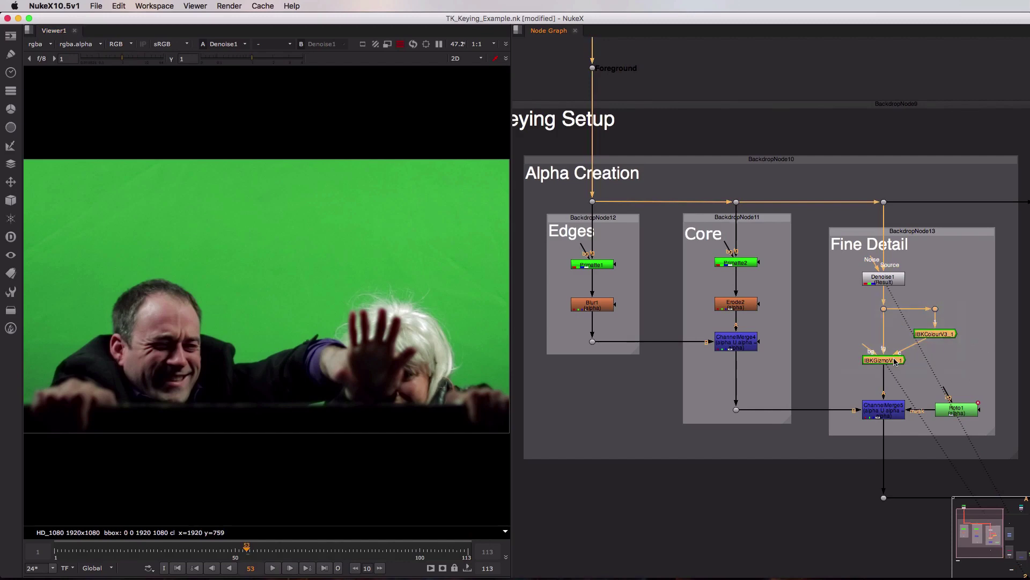
{"action": "key", "text": "1"}
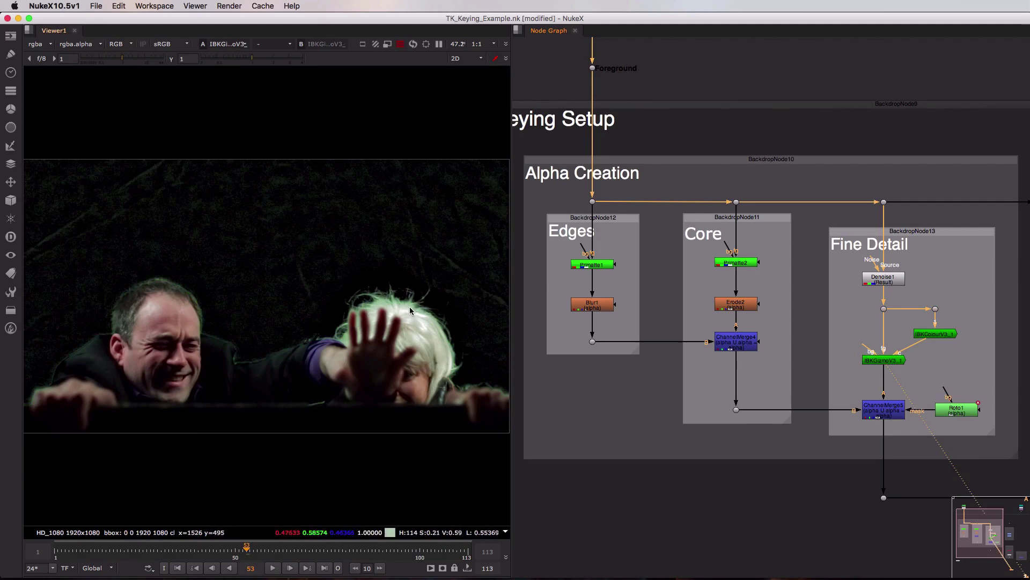
{"action": "key", "text": "a"}
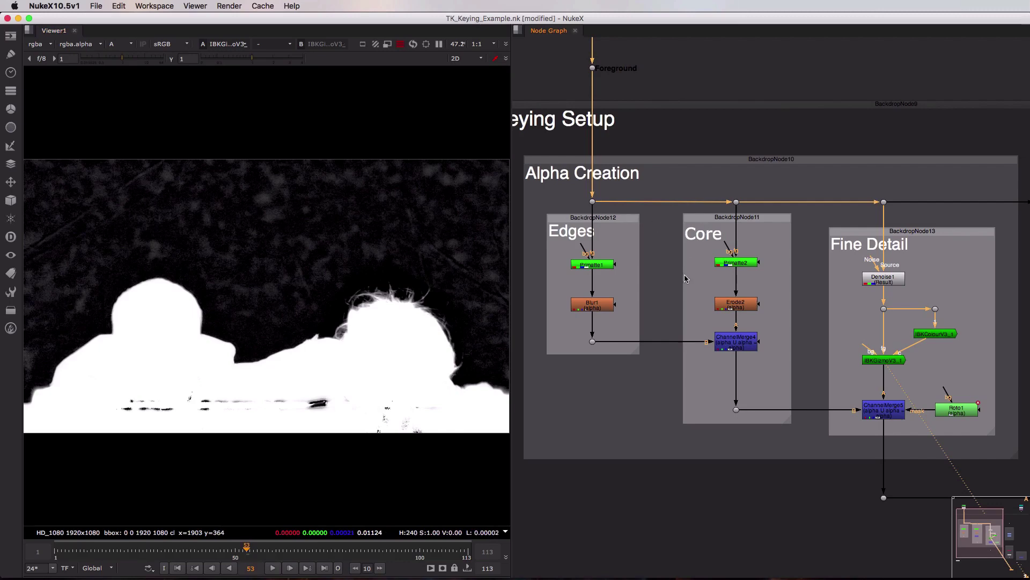
{"action": "left_click", "coordinate": [878, 414]}
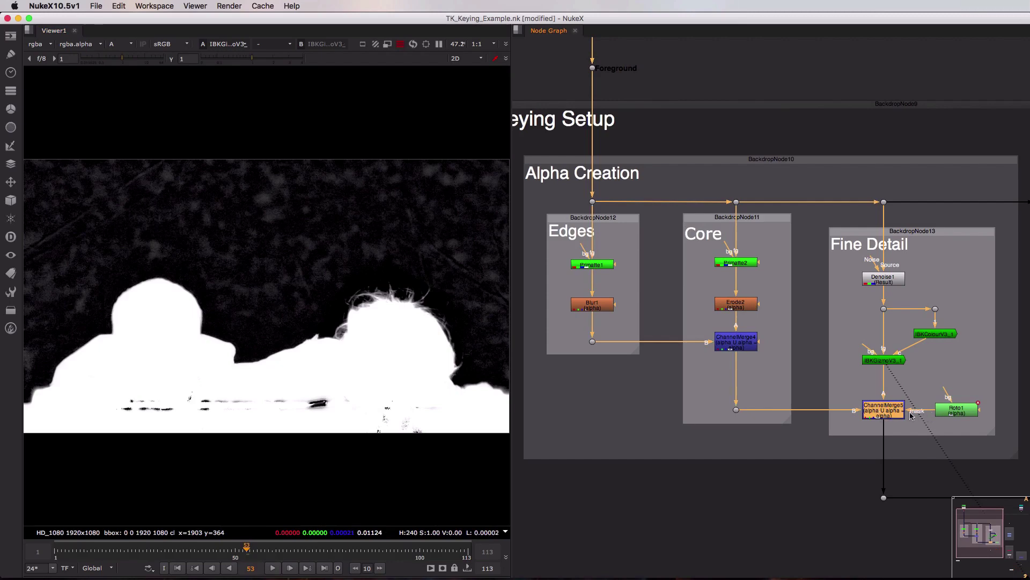
- Inspect Roto1's Bezier garbage shape, then view the masked ChannelMerge5 matte
{"action": "left_click", "coordinate": [948, 417]}
{"action": "double_click", "coordinate": [953, 417]}
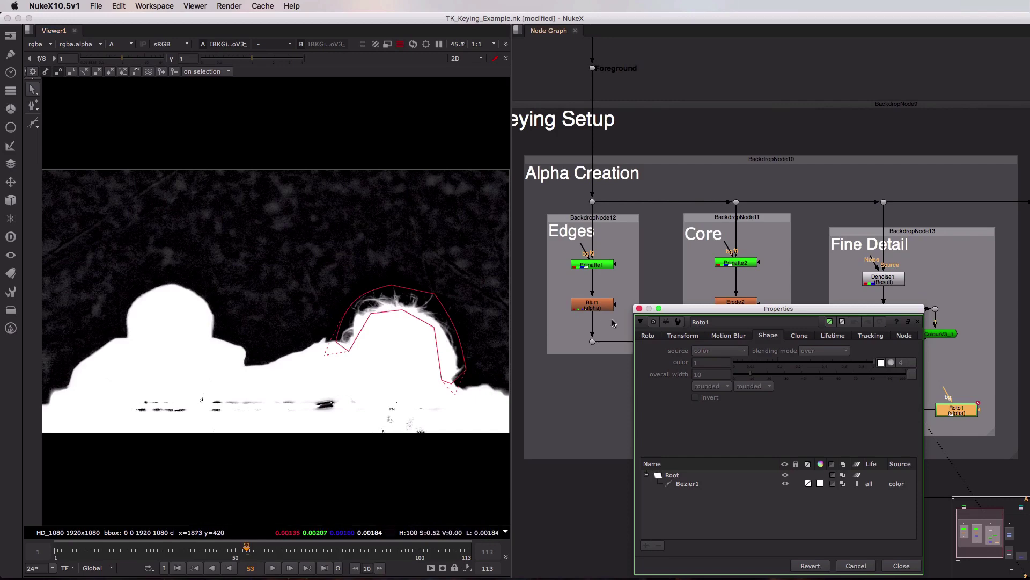
{"action": "left_click", "coordinate": [639, 309]}
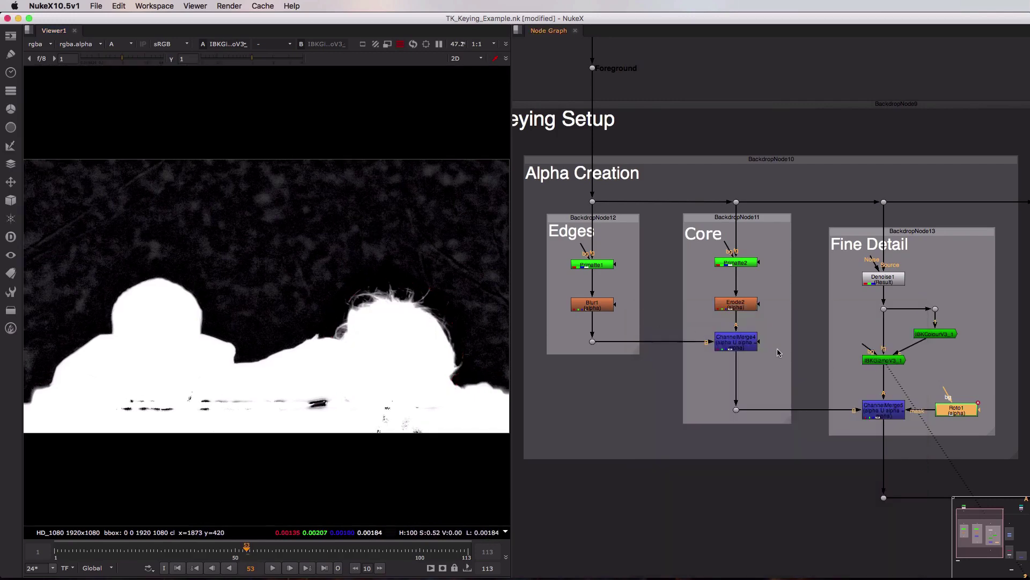
{"action": "left_click", "coordinate": [883, 409]}
{"action": "key", "text": "1"}
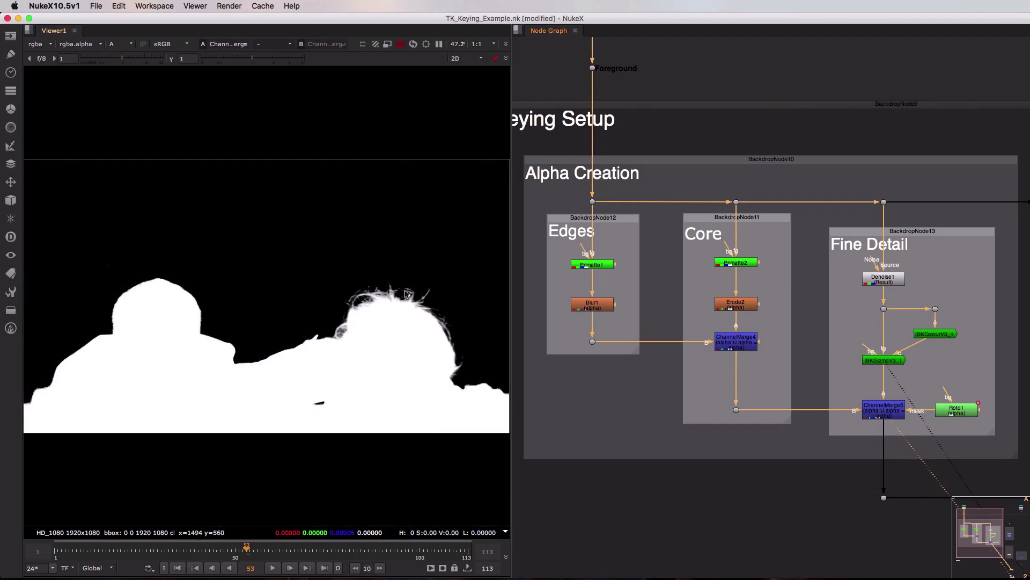
{"action": "left_click", "coordinate": [839, 233]}
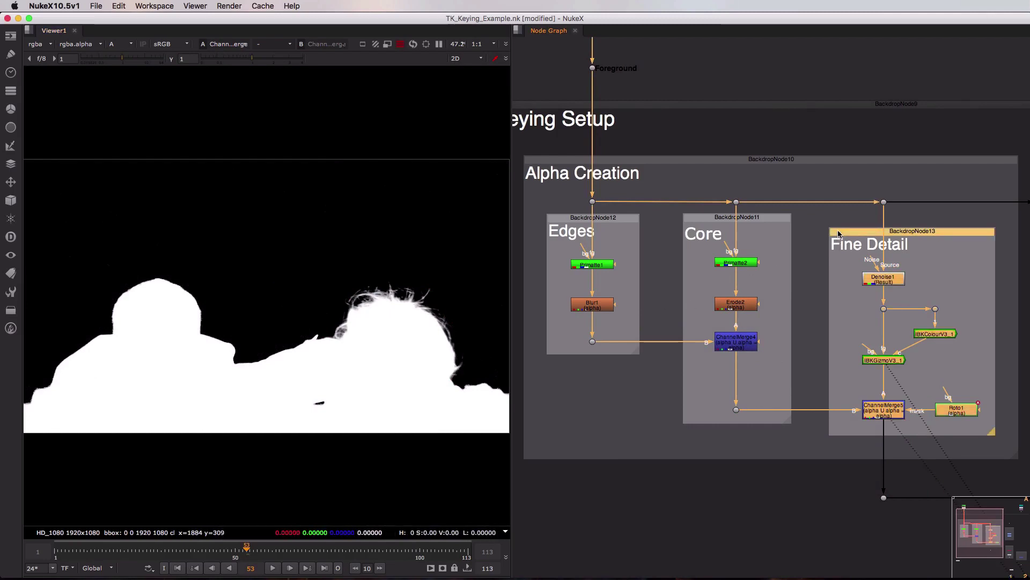
{"action": "left_click", "coordinate": [833, 214]}
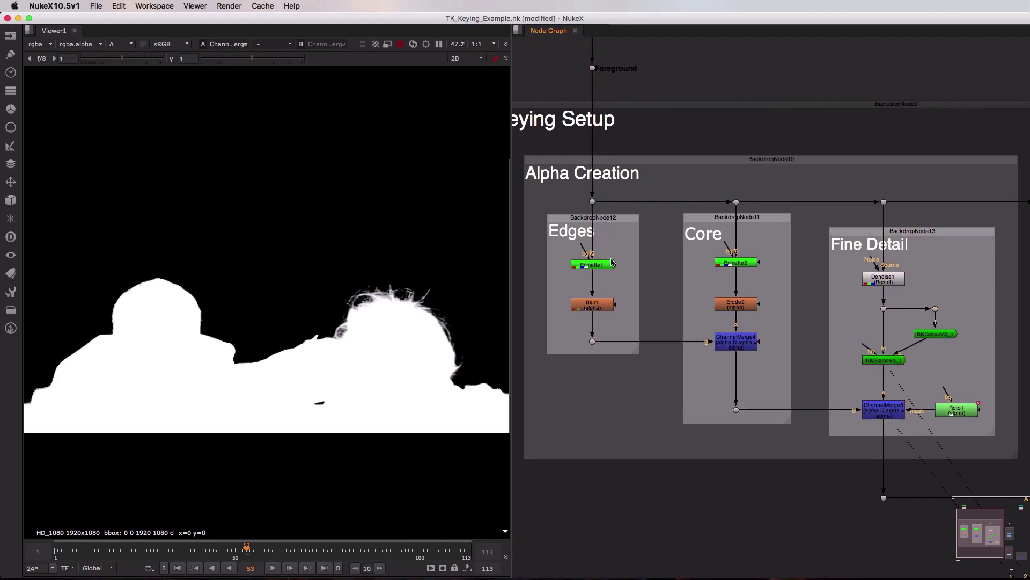
{"action": "left_click", "coordinate": [726, 344]}
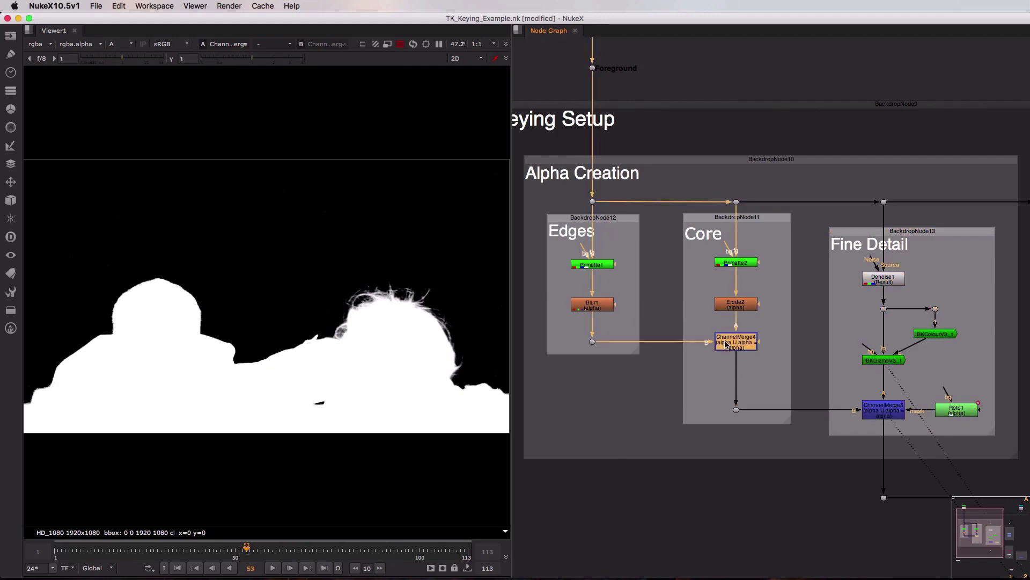
{"action": "left_click", "coordinate": [952, 410]}
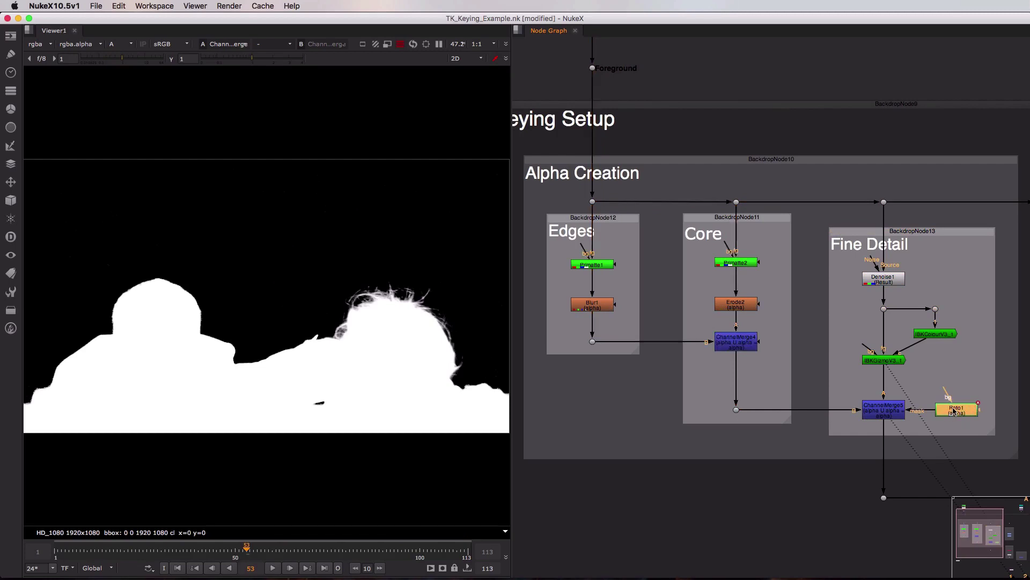
{"action": "left_click", "coordinate": [883, 411]}
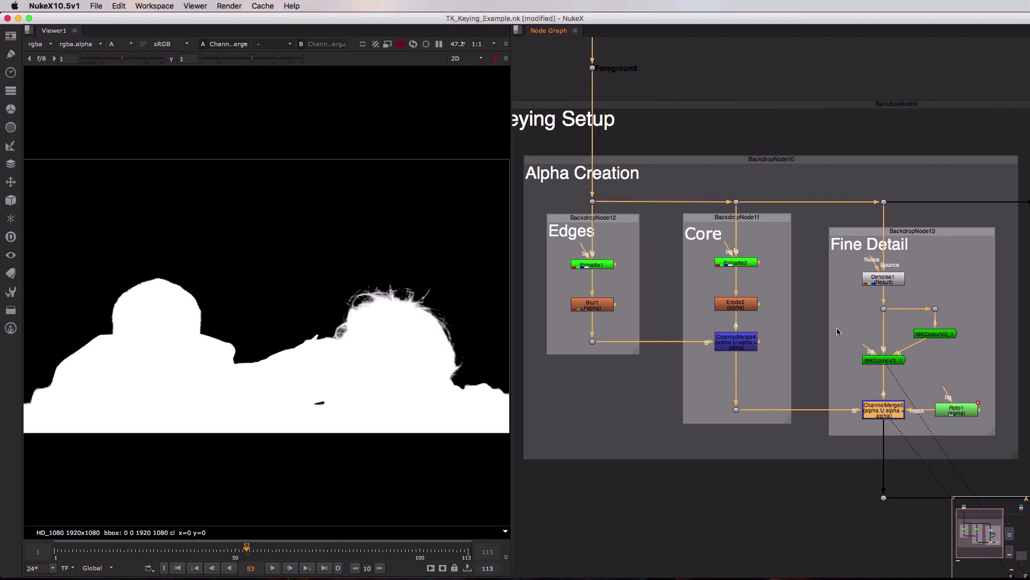
- Delete the Fine Detail, Core and Edges keying nodes and return the viewer to colour
{"action": "left_click_drag", "start_coordinate": [840, 260], "coordinate": [964, 376]}
{"action": "key", "text": "Delete"}
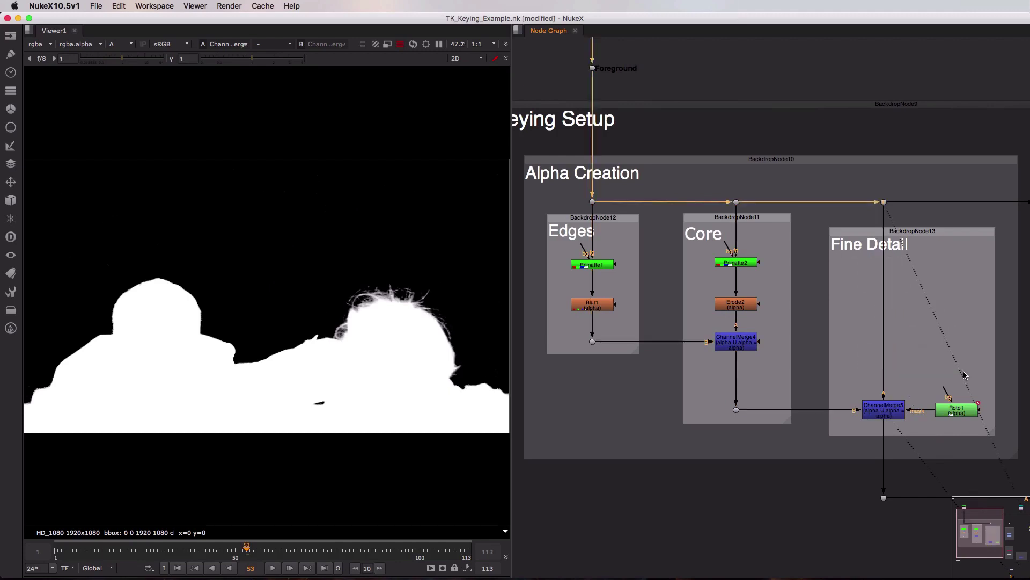
{"action": "left_click_drag", "start_coordinate": [708, 254], "coordinate": [778, 329]}
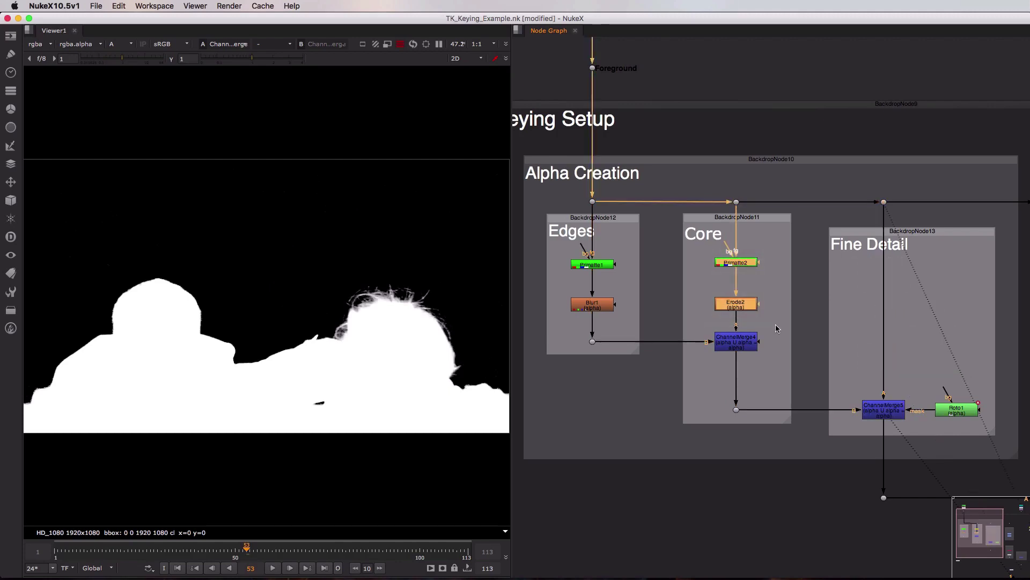
{"action": "key", "text": "Delete"}
{"action": "left_click_drag", "start_coordinate": [550, 257], "coordinate": [631, 321]}
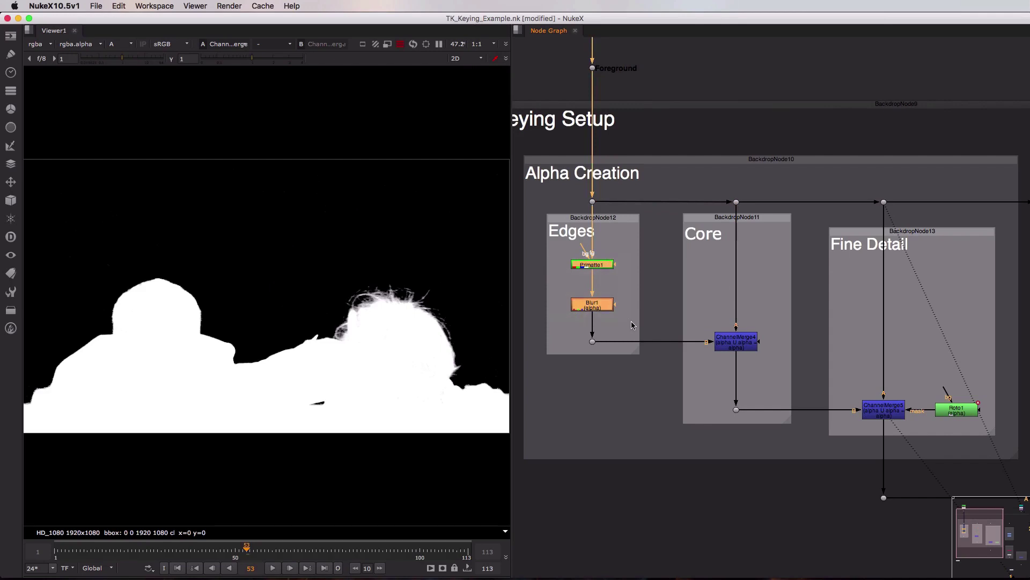
{"action": "key", "text": "Delete"}
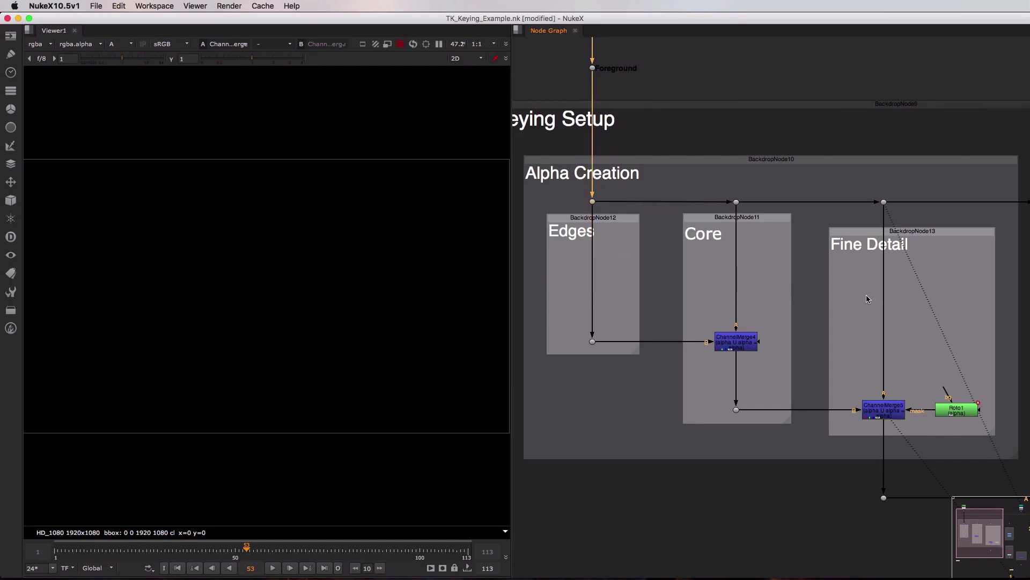
{"action": "key", "text": "a"}
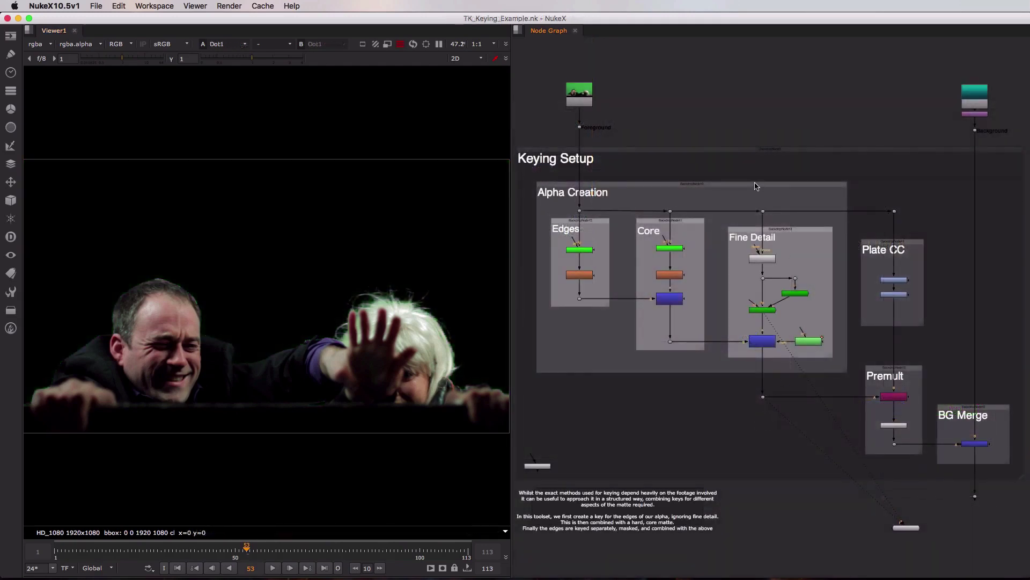
- Frame the Plate CC group in the node graph
{"action": "left_click", "coordinate": [756, 186]}
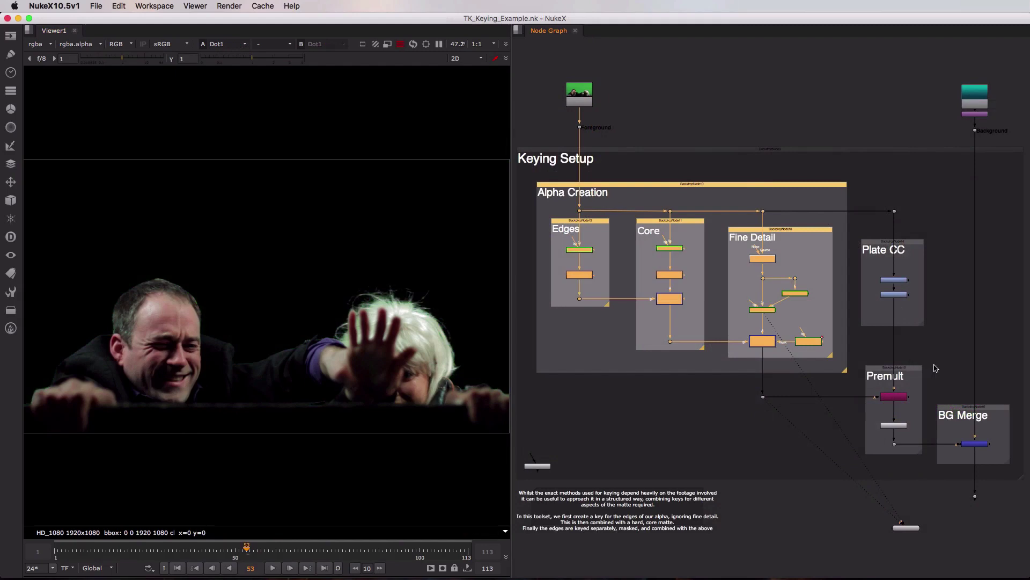
{"action": "left_click", "coordinate": [907, 247]}
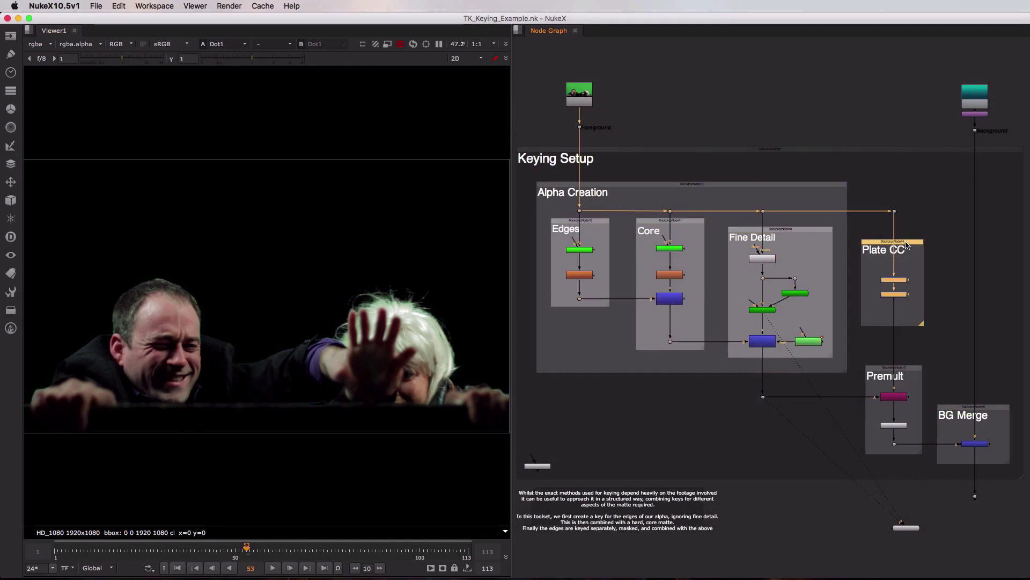
{"action": "key", "text": "f"}
{"action": "left_click", "coordinate": [826, 290]}
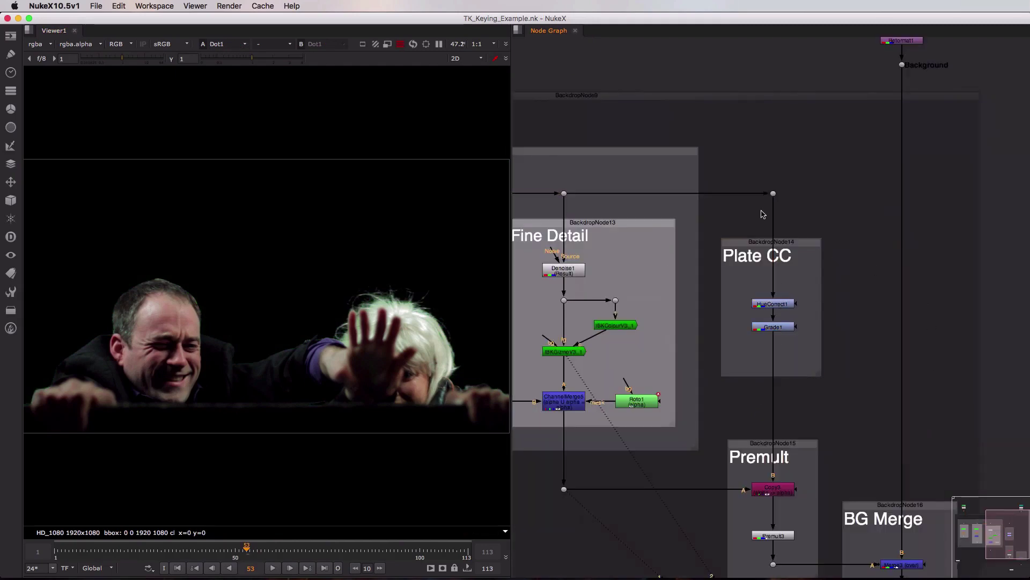
- Compare the raw green-screen plate from Dot25 with the Grade1 colour-corrected output
{"action": "left_click", "coordinate": [773, 193]}
{"action": "key", "text": "1"}
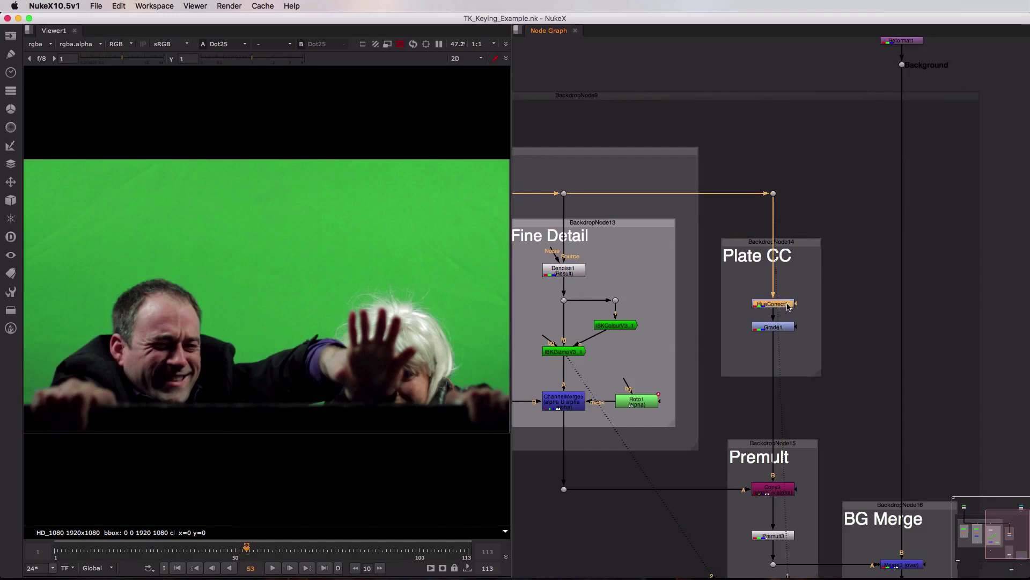
{"action": "key", "text": "1"}
{"action": "left_click", "coordinate": [786, 327]}
{"action": "key", "text": "1"}
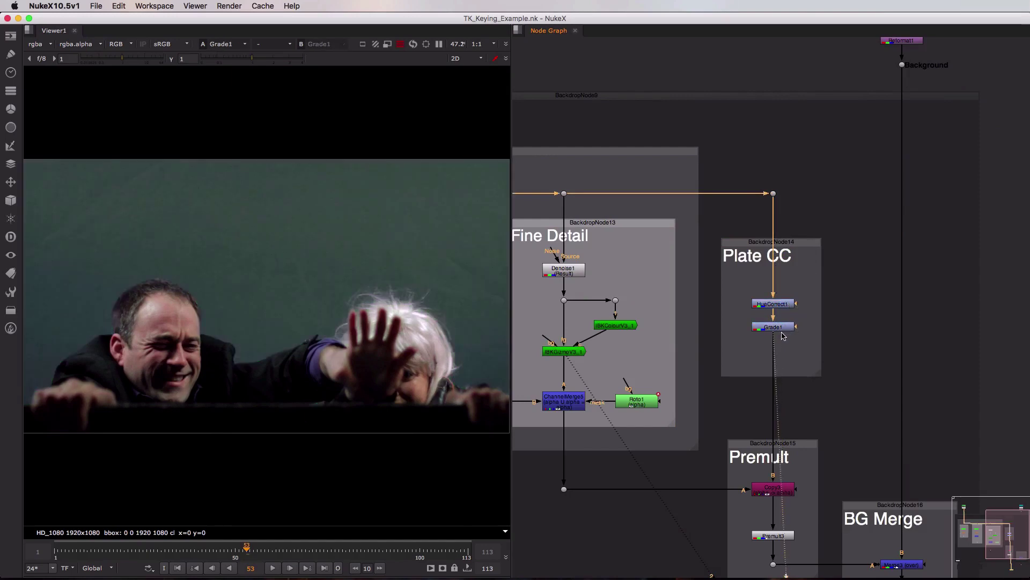
{"action": "scroll", "coordinate": [798, 410], "scroll_direction": "down", "scroll_amount": 5}
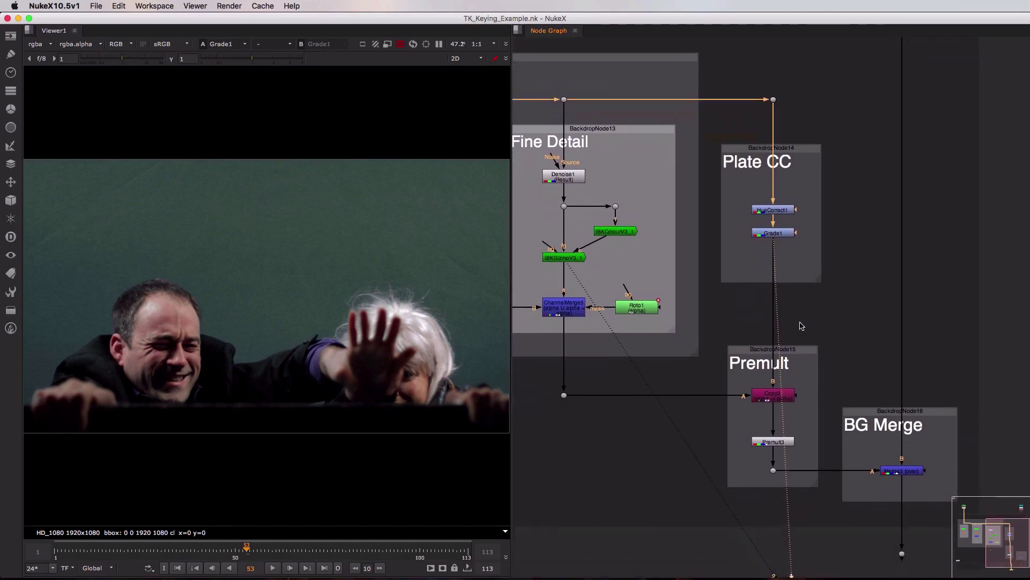
{"action": "left_click", "coordinate": [800, 336]}
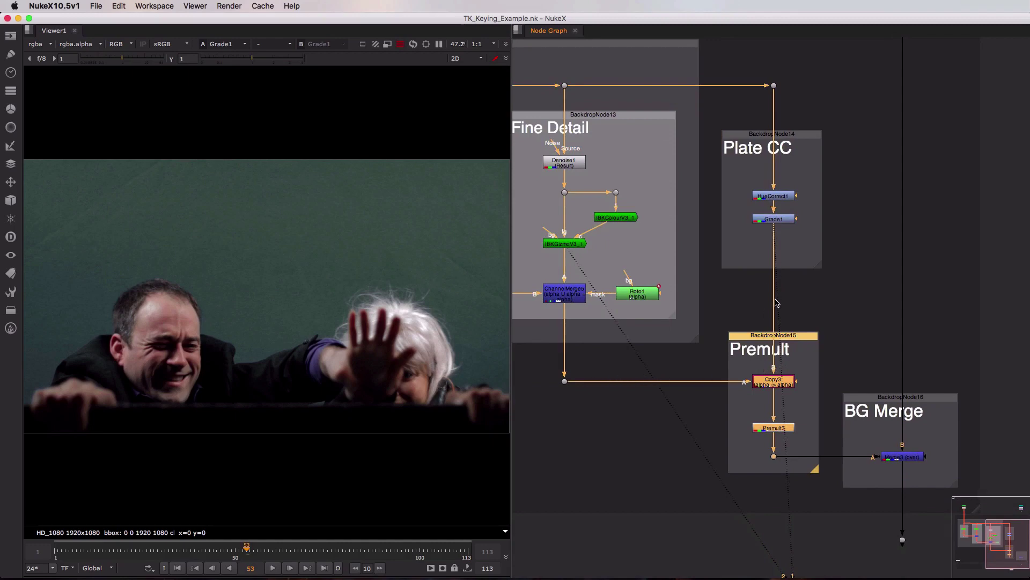
- View Copy3 in alpha and colour, then the Premult3 premultiplied result
{"action": "left_click", "coordinate": [777, 382]}
{"action": "key", "text": "1"}
{"action": "key", "text": "a"}
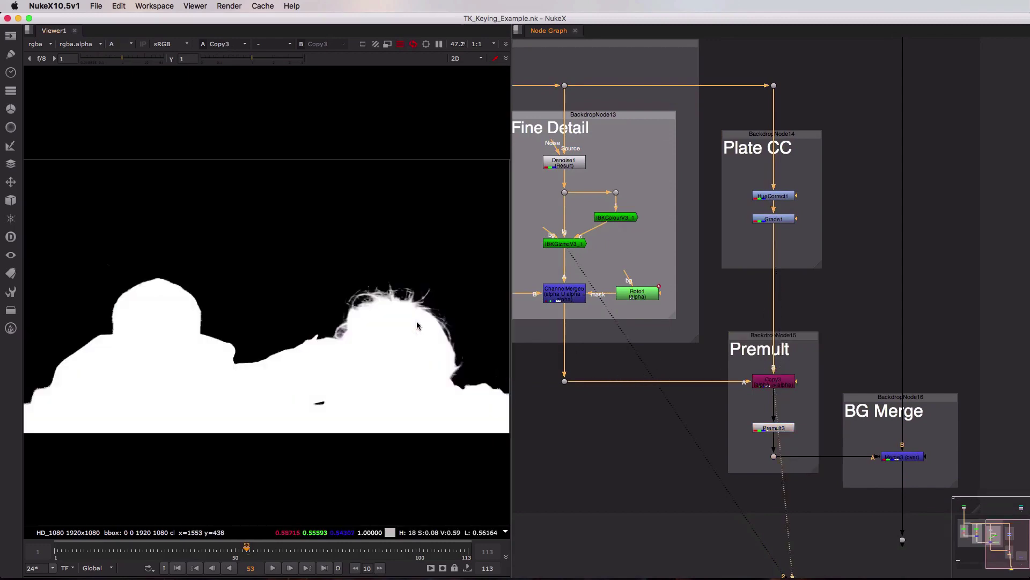
{"action": "key", "text": "a"}
{"action": "key", "text": "a"}
{"action": "key", "text": "a"}
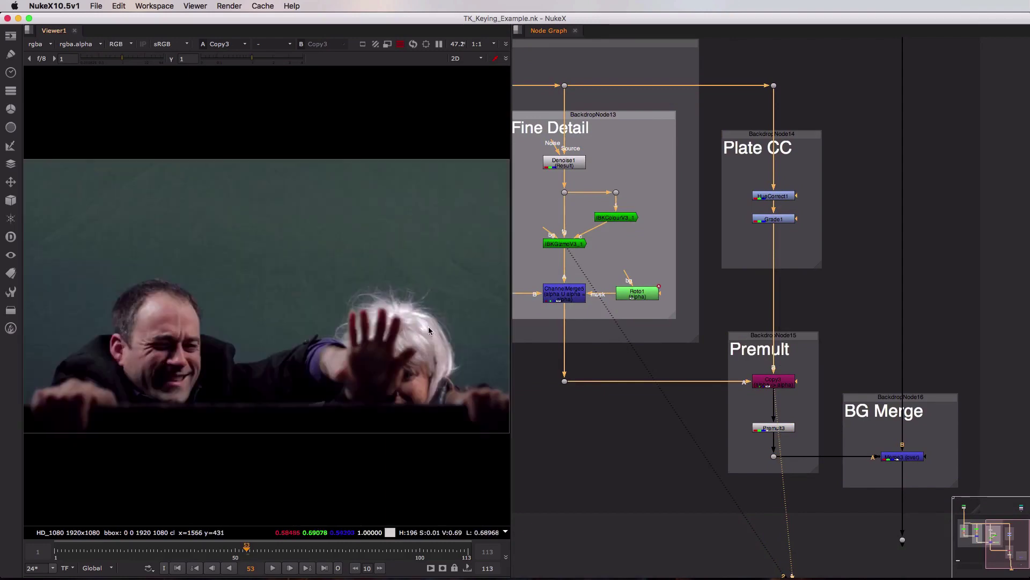
{"action": "left_click", "coordinate": [773, 430]}
{"action": "key", "text": "1"}
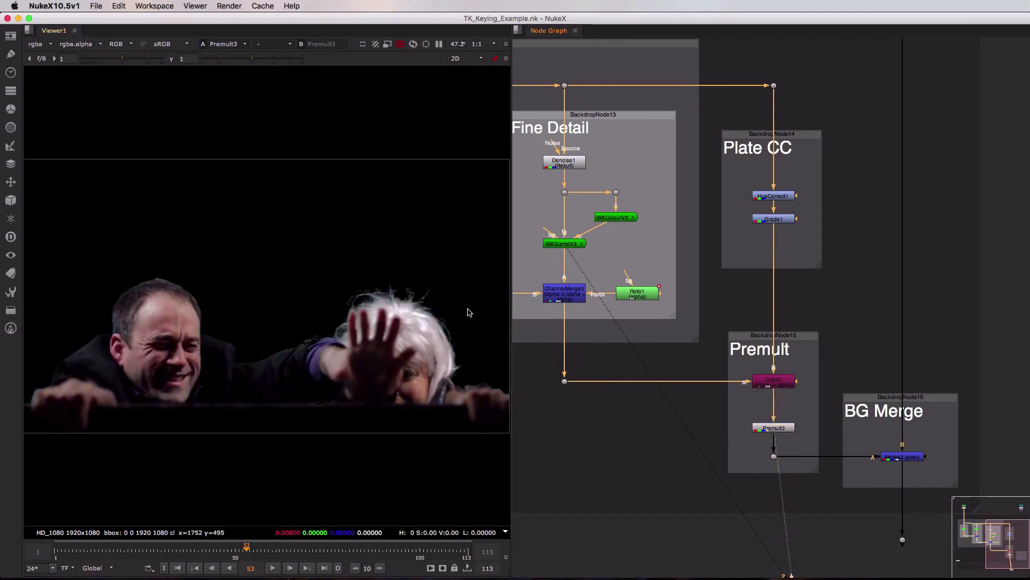
- View the final Merge3 composite over the teal background
{"action": "left_click", "coordinate": [890, 400]}
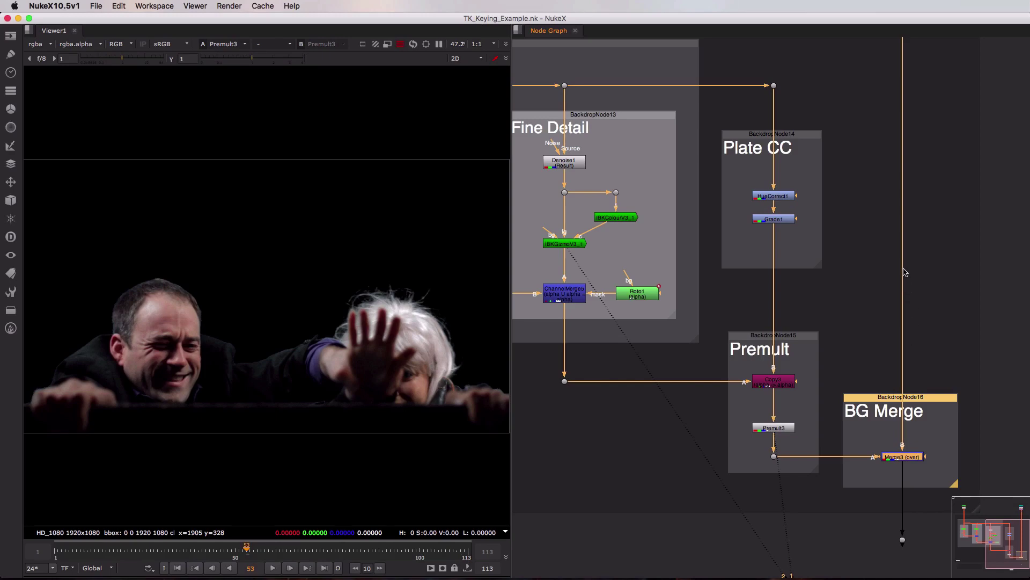
{"action": "left_click", "coordinate": [906, 457]}
{"action": "key", "text": "1"}
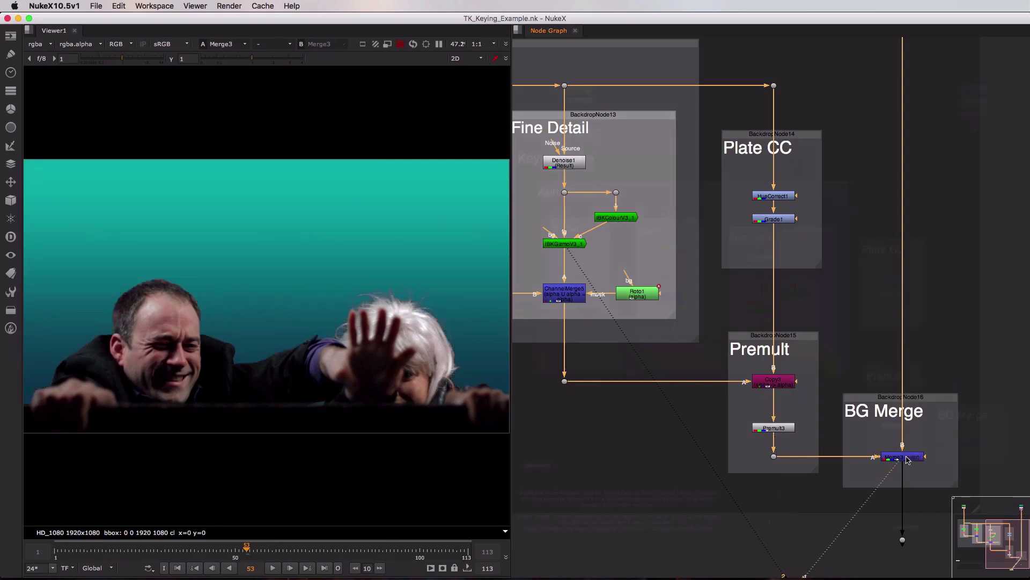